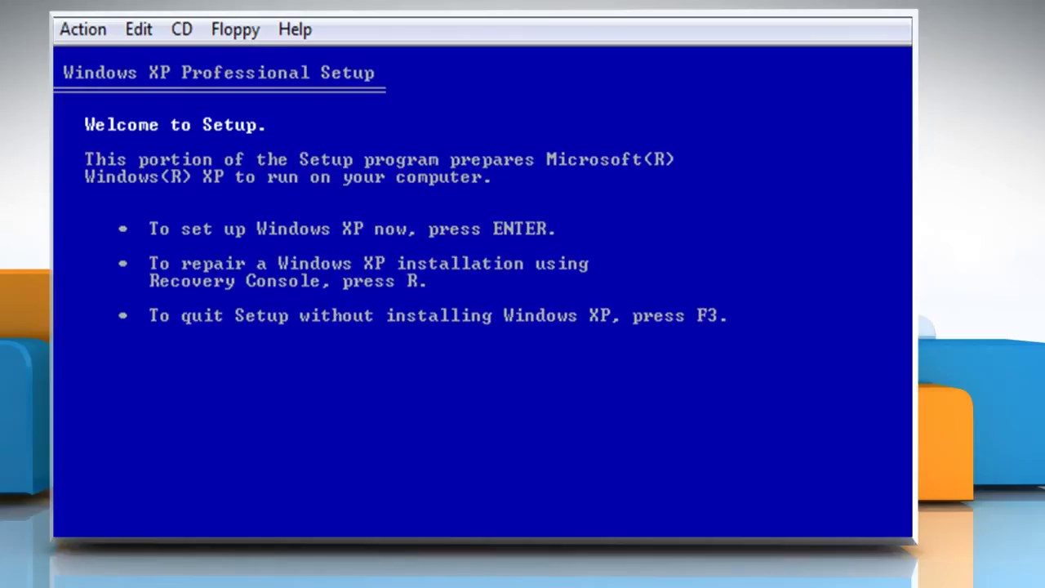
Accept the XP licence and create a 10240 MB C: partition to install Windows XP on
key(Return)
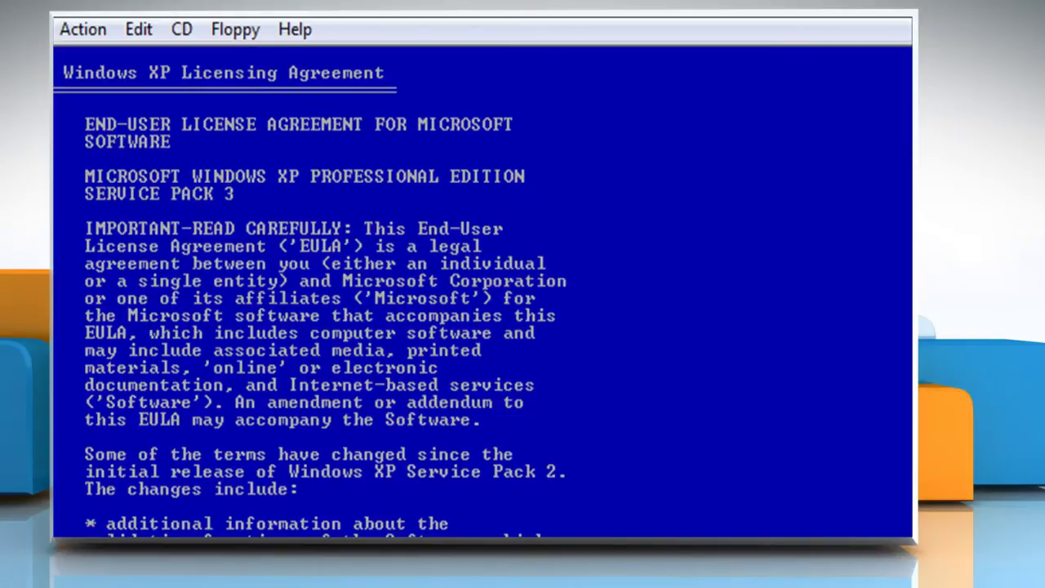
key(F8)
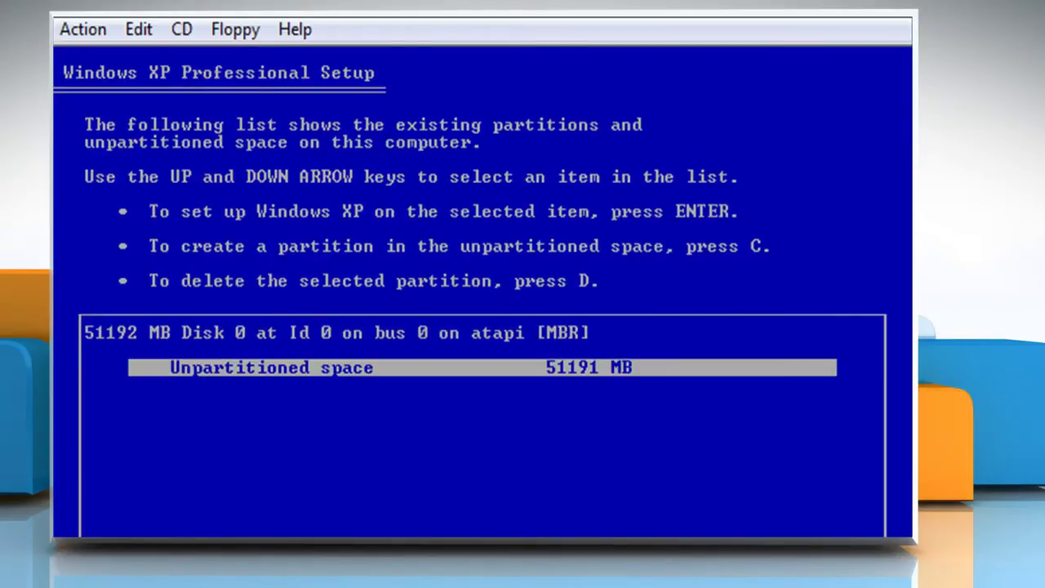
key(c)
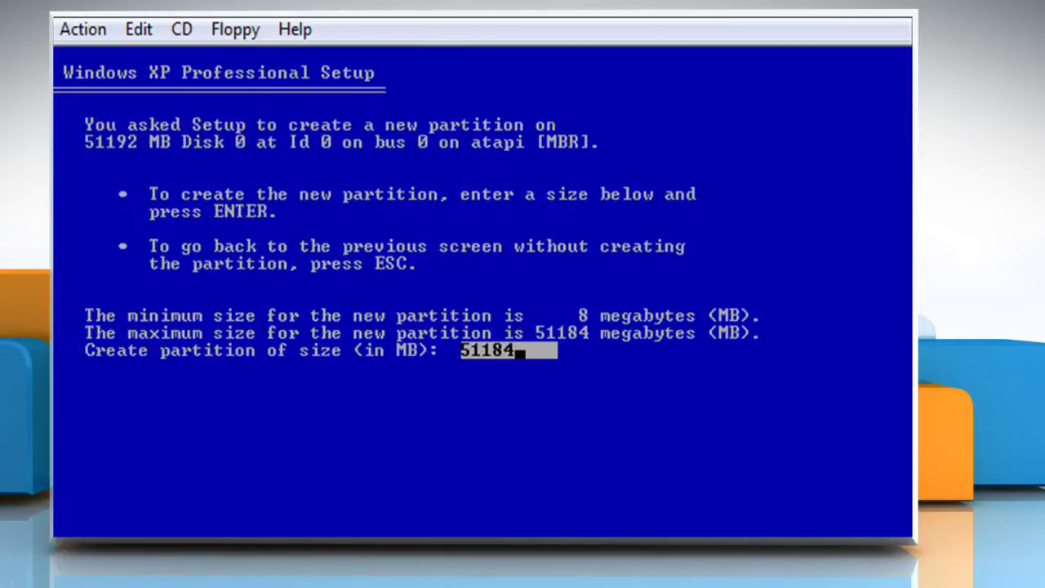
key(BackSpace)
key(BackSpace)
key(BackSpace)
key(BackSpace)
text(10)
text(240)
key(Return)
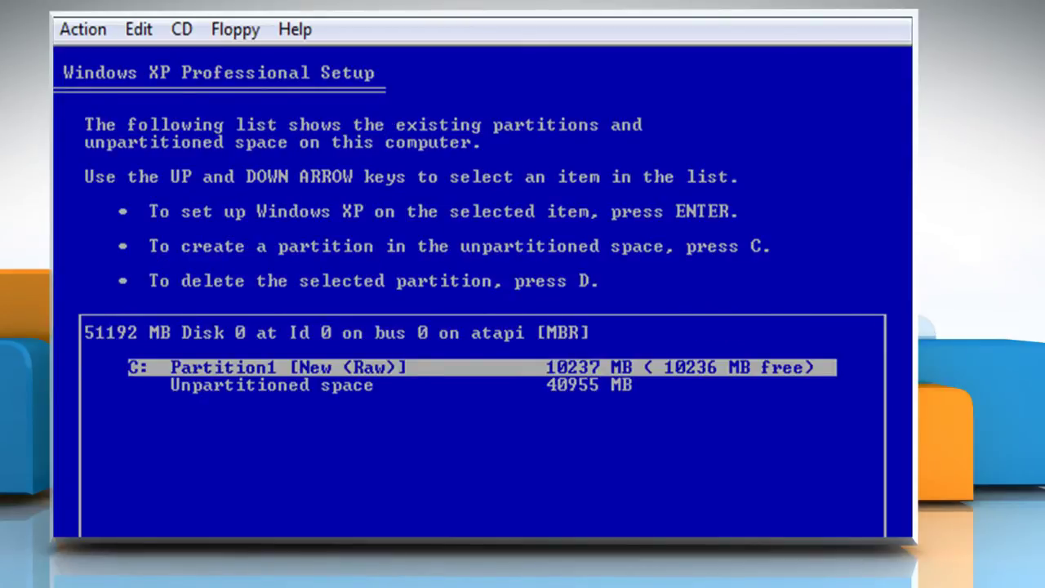
key(Return)
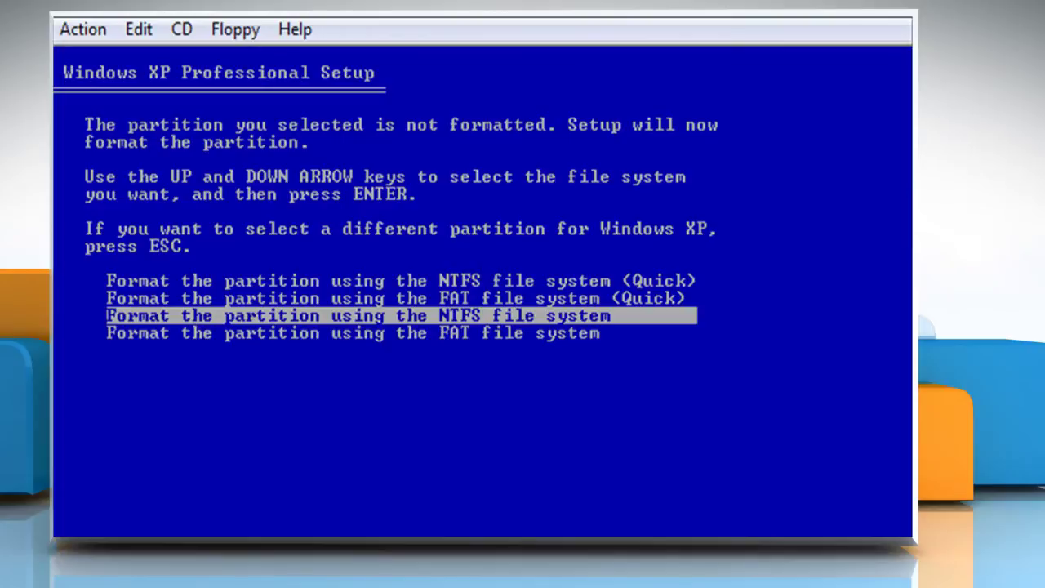
Quick-format C: as NTFS so Windows XP starts copying files and installing
key(Up)
key(Up)
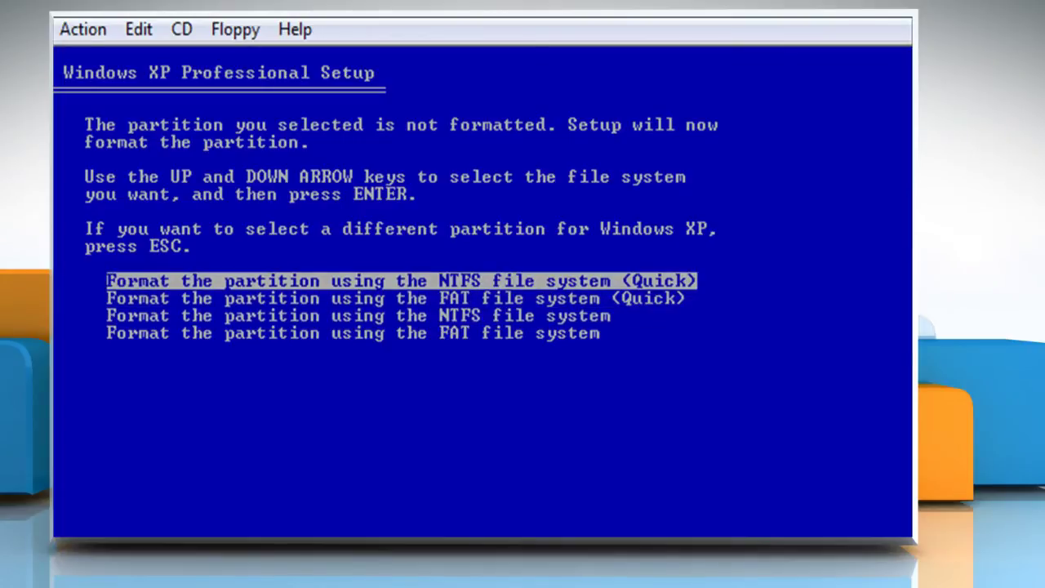
key(Return)
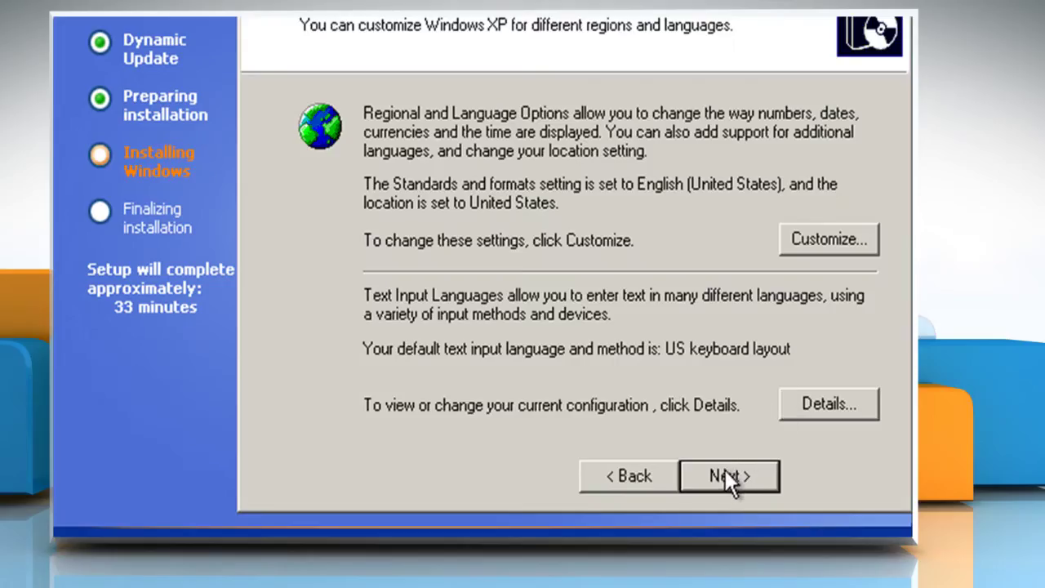
Accept regional settings and enter the owner's name and organization
click(725, 470)
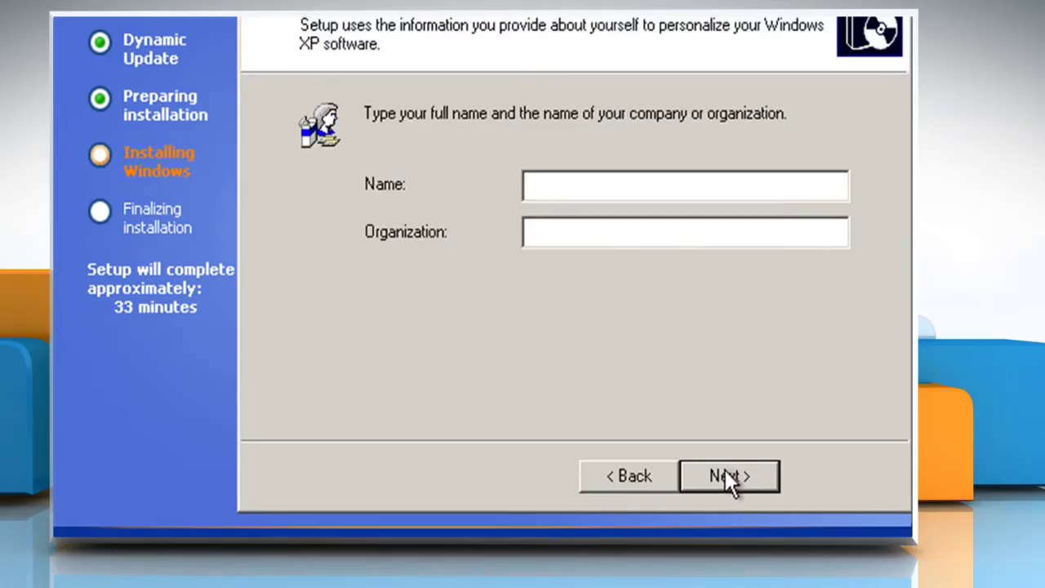
text(John)
key(Tab)
text(Any)
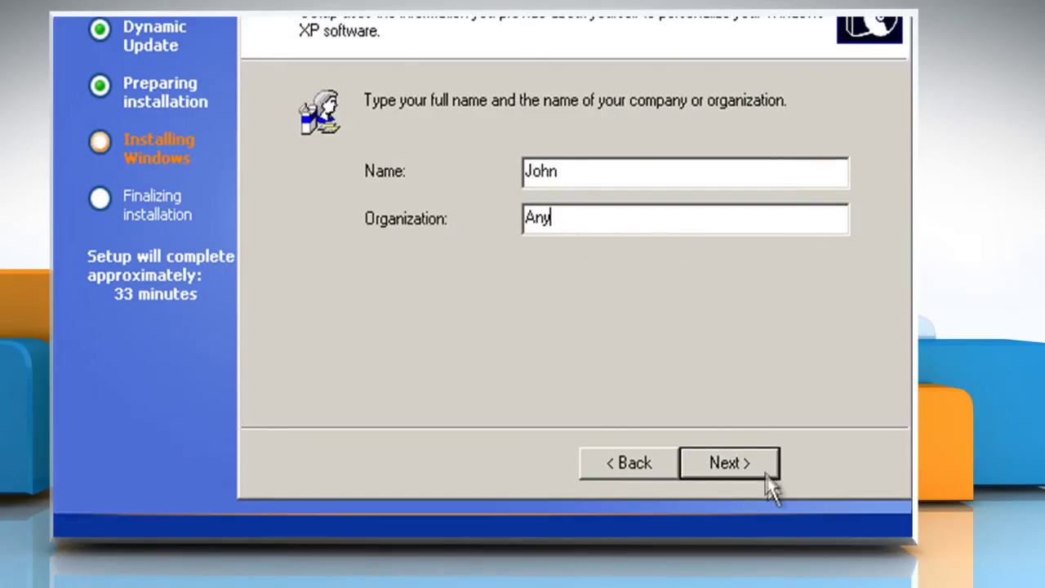
click(763, 478)
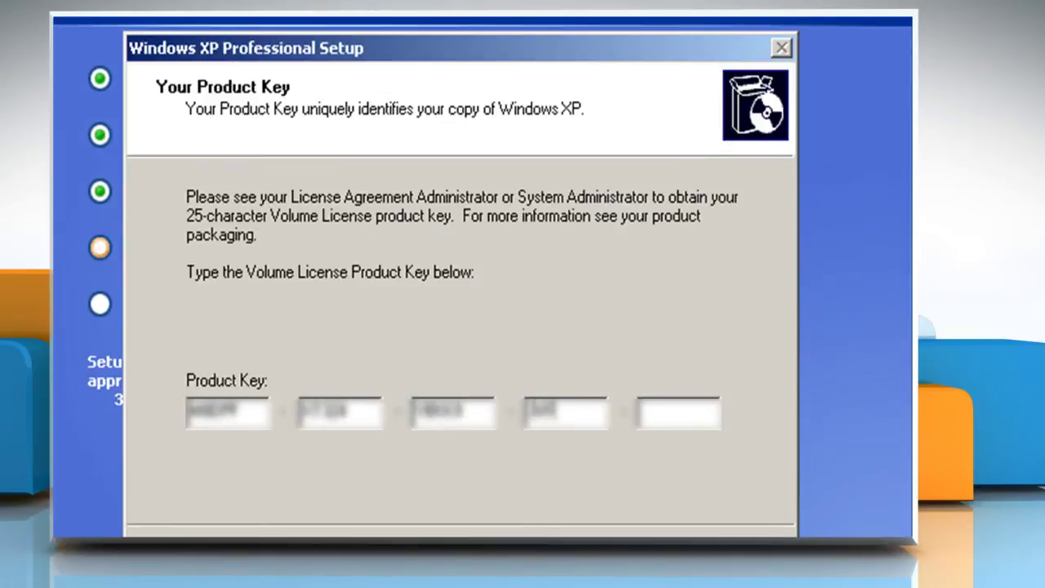
Enter the Windows XP product key and keep default date/time and Typical network settings
click(637, 454)
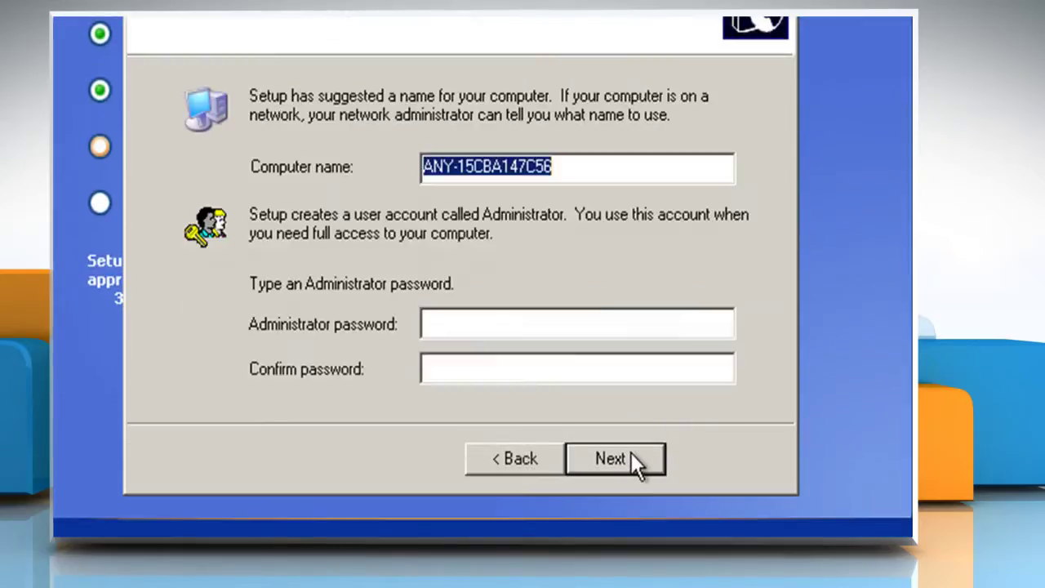
click(631, 454)
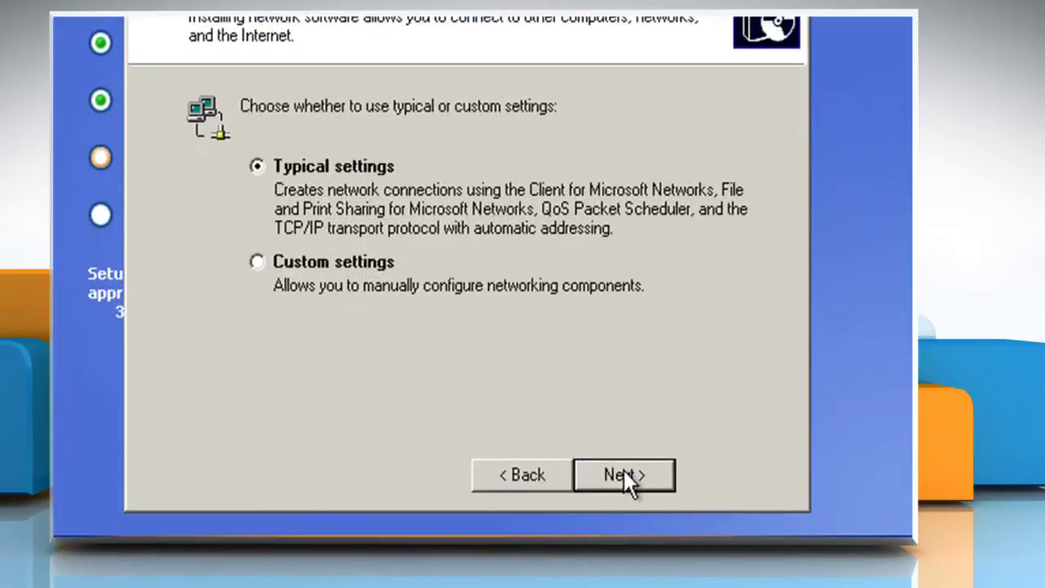
click(624, 474)
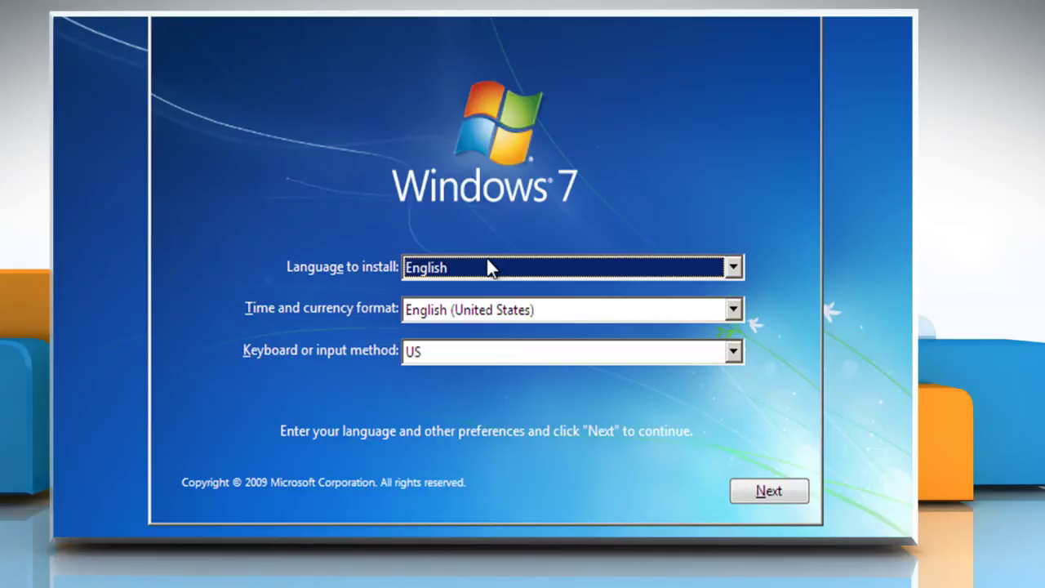
Keep the default language settings, choose Install now, and accept the Windows 7 license terms
click(767, 490)
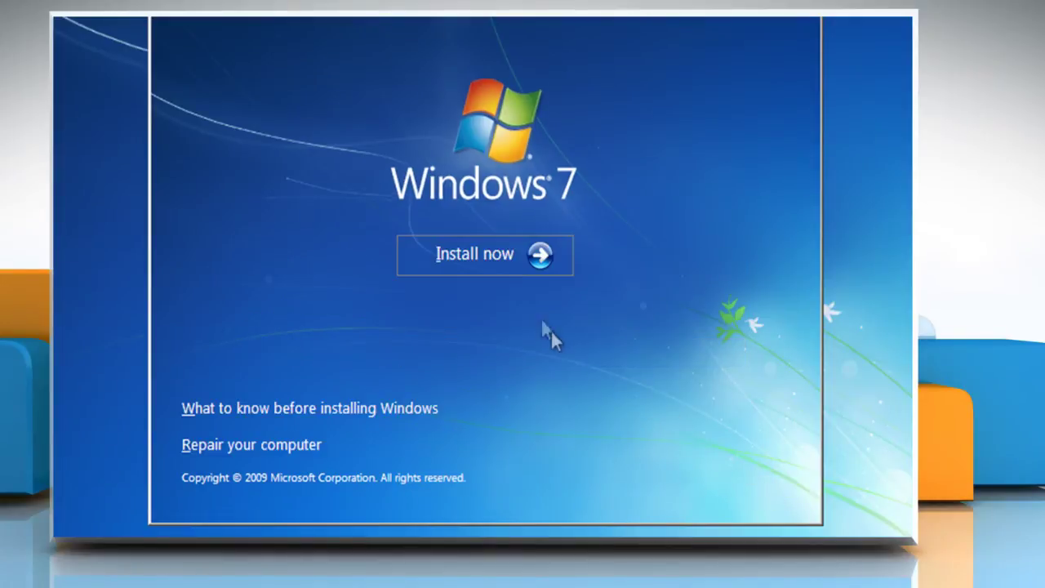
click(482, 265)
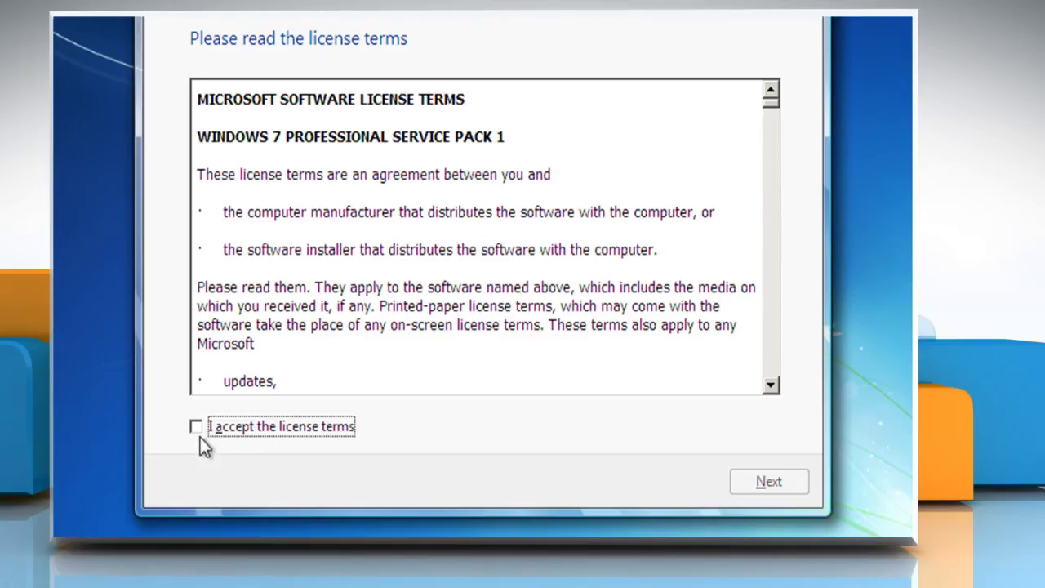
click(196, 427)
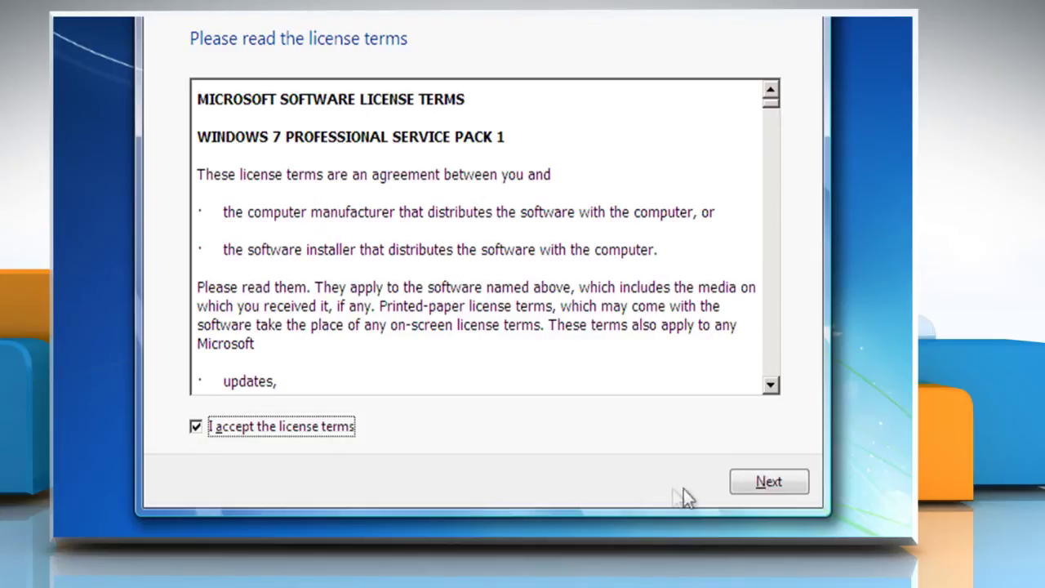
Run a Custom (advanced) Windows 7 install onto Disk 0's 40 GB unallocated space
click(748, 487)
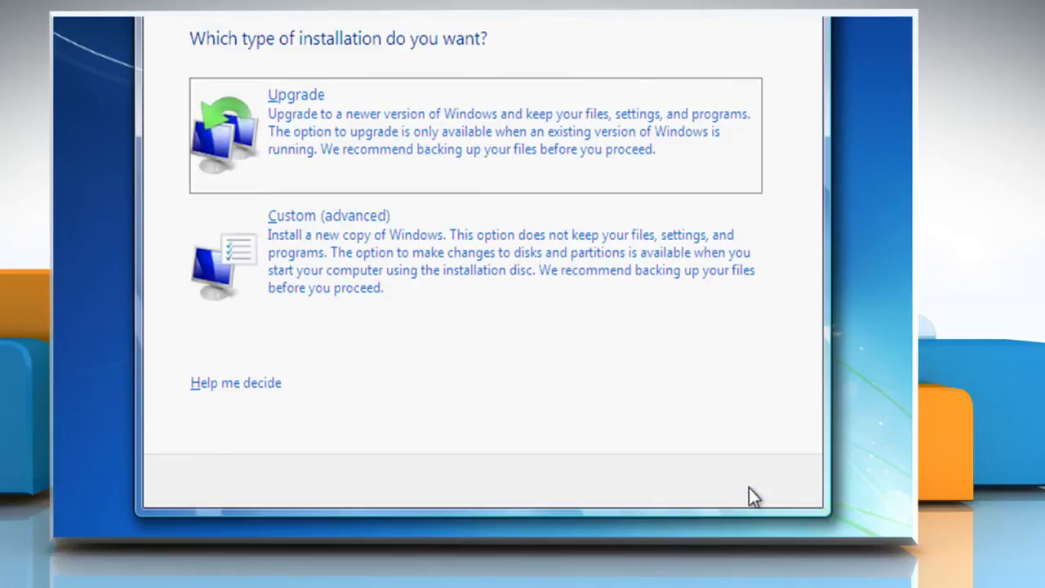
click(359, 245)
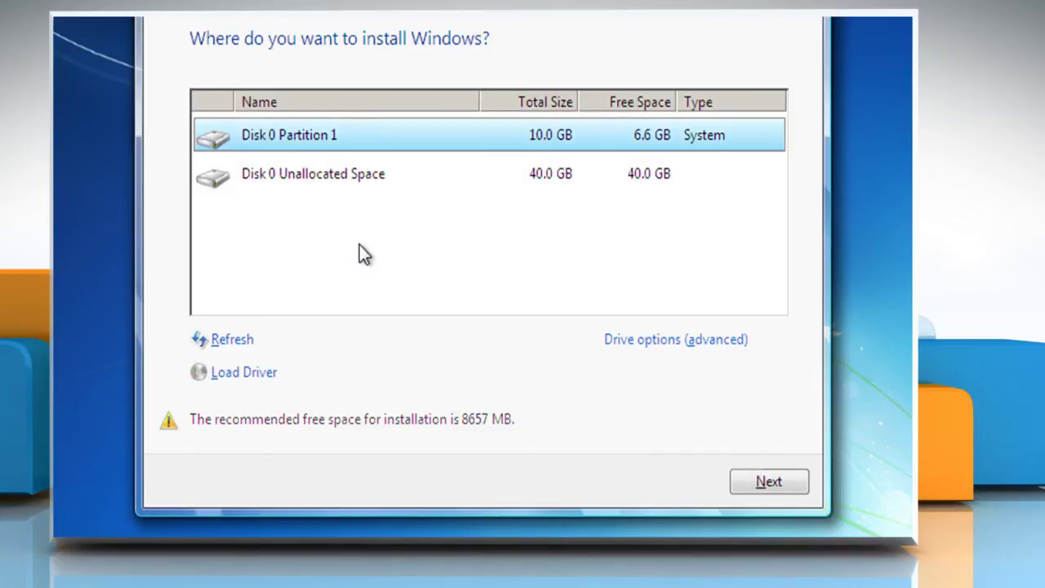
click(378, 187)
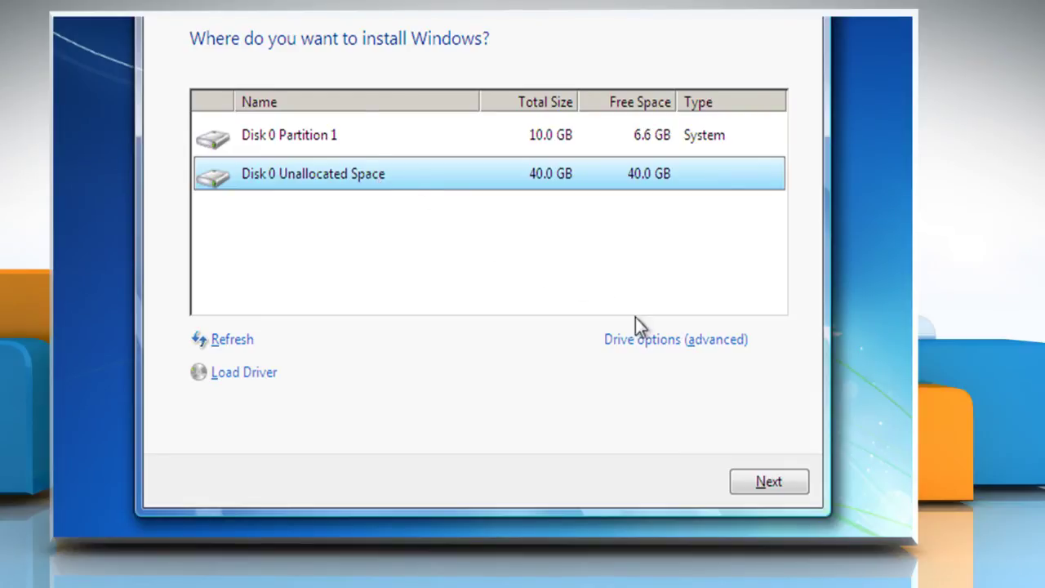
click(655, 341)
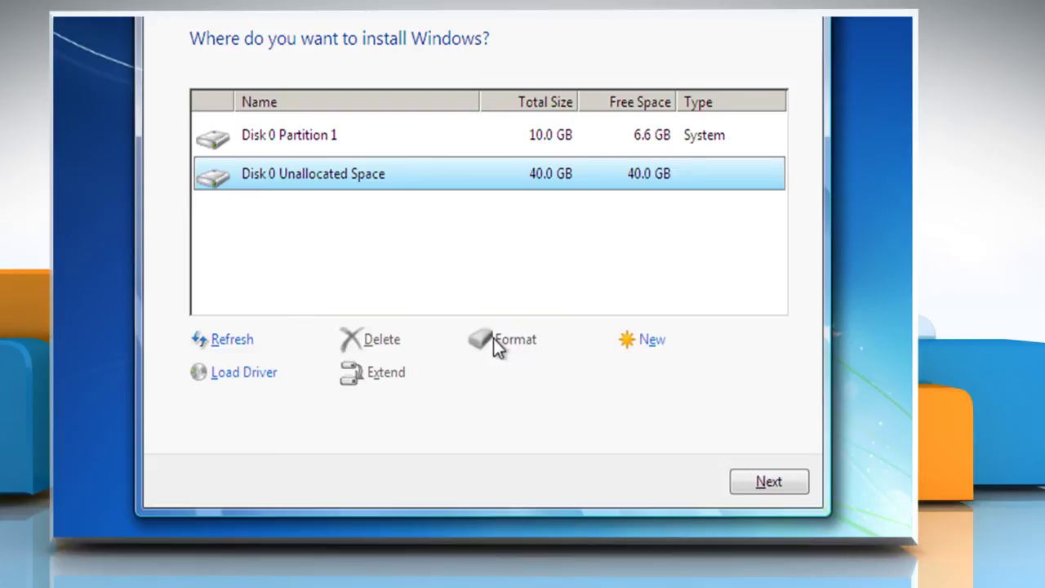
click(776, 480)
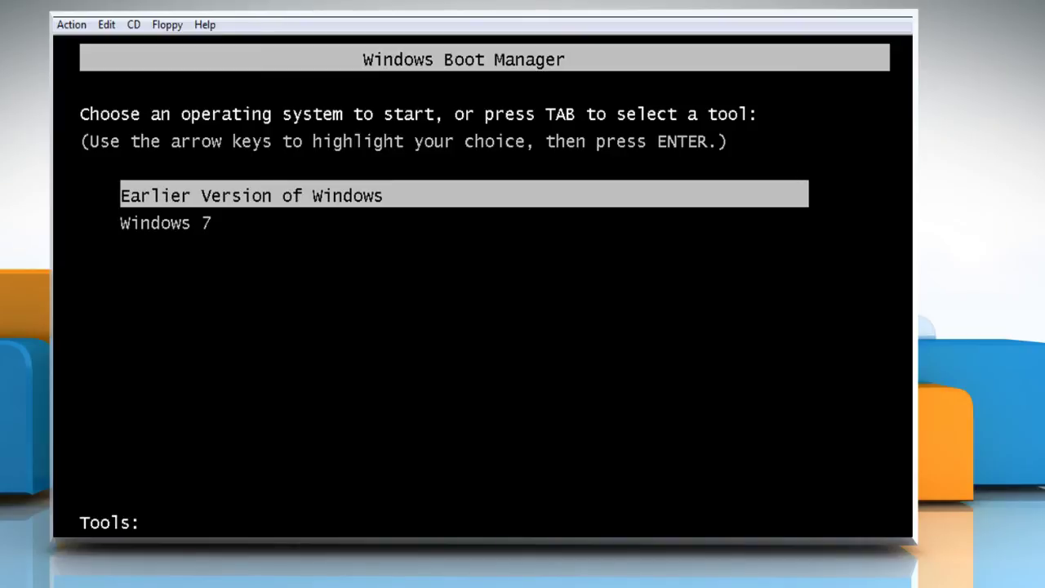
Boot Windows 7 from the Windows Boot Manager menu
key(Down)
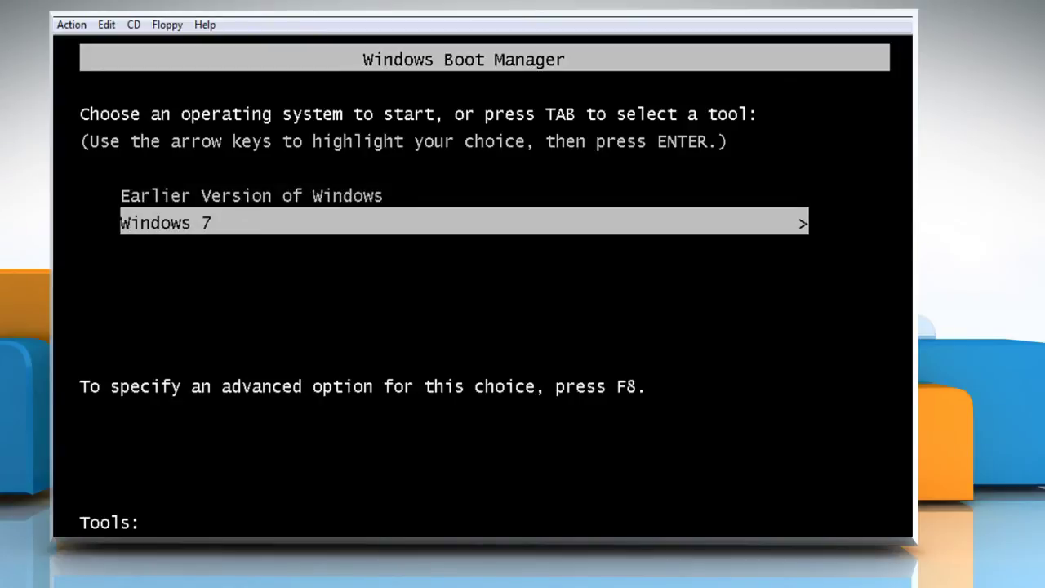
key(Return)
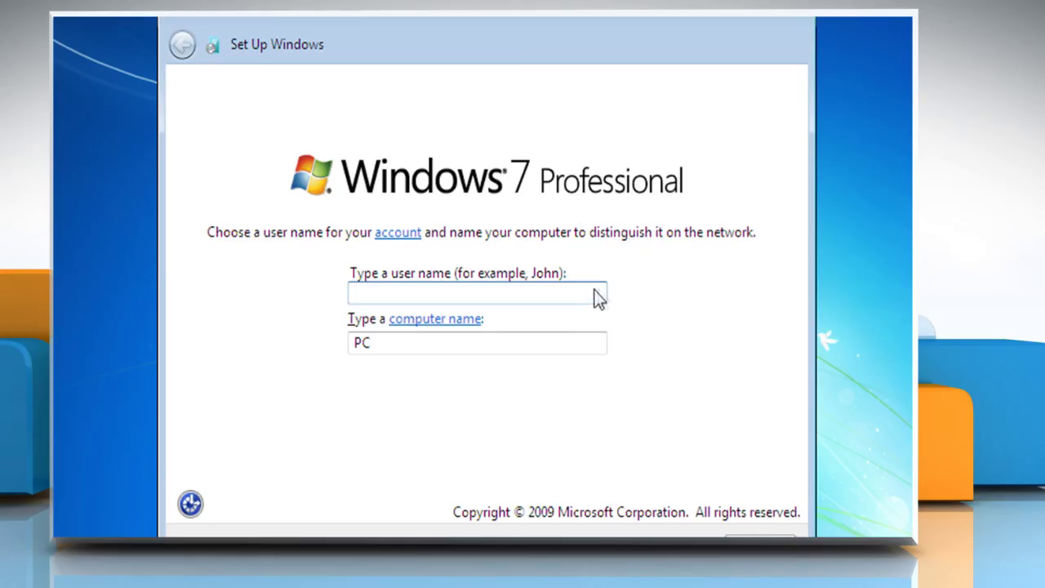
Enter a user name for the Windows 7 account and accept the computer name
text(Adam)
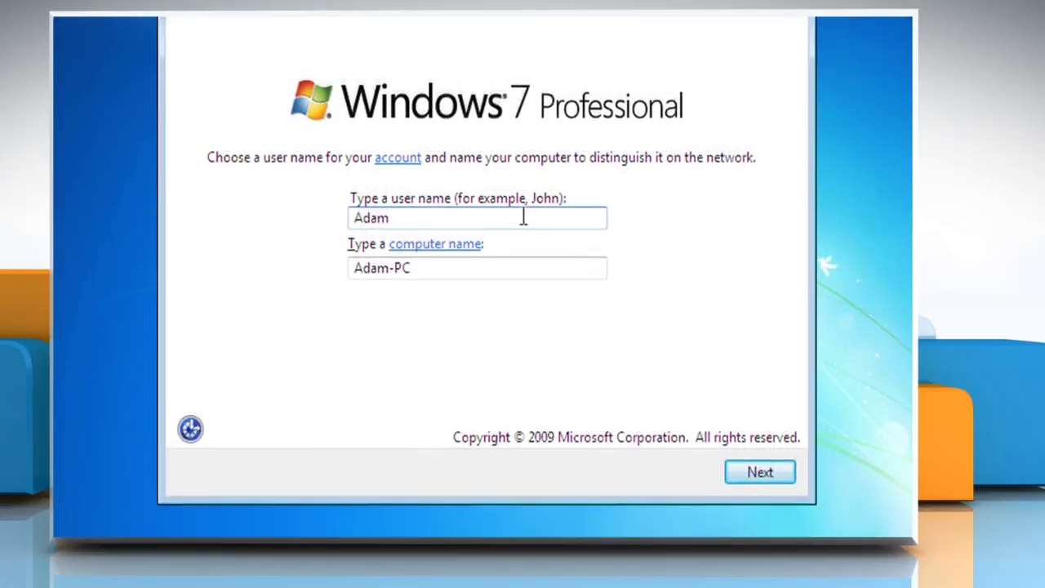
click(754, 466)
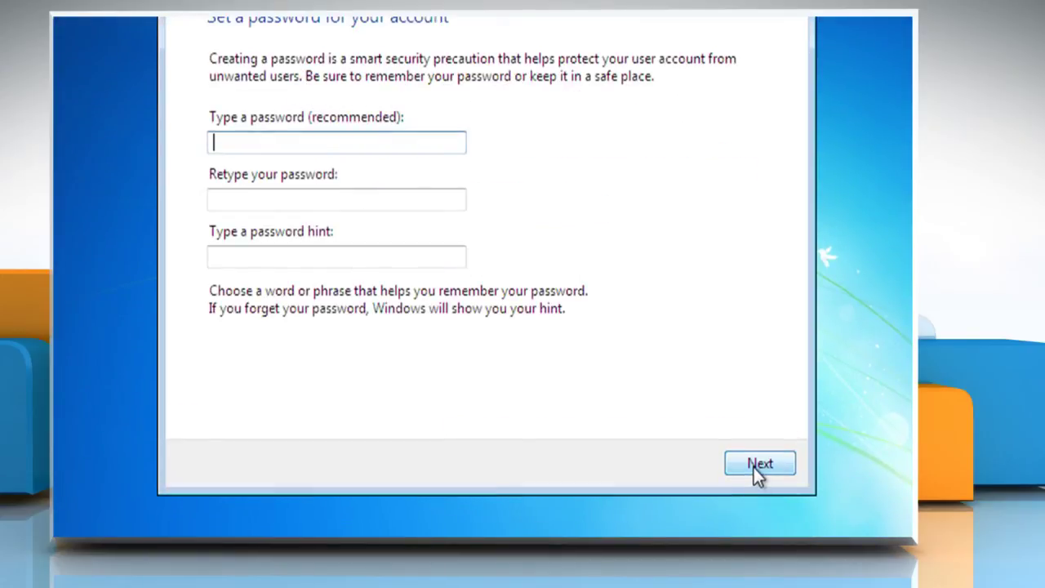